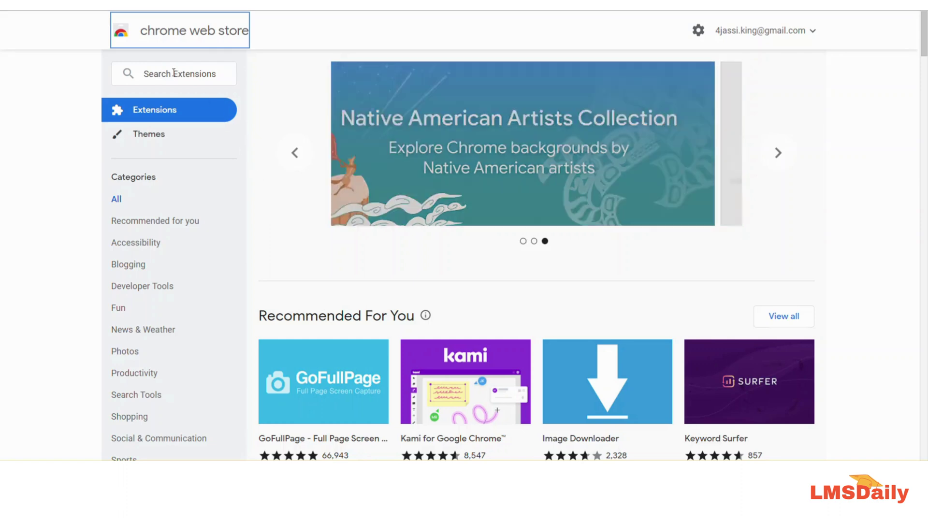
Step: Search the Chrome Web Store for "save image as" extensions
click(175, 73)
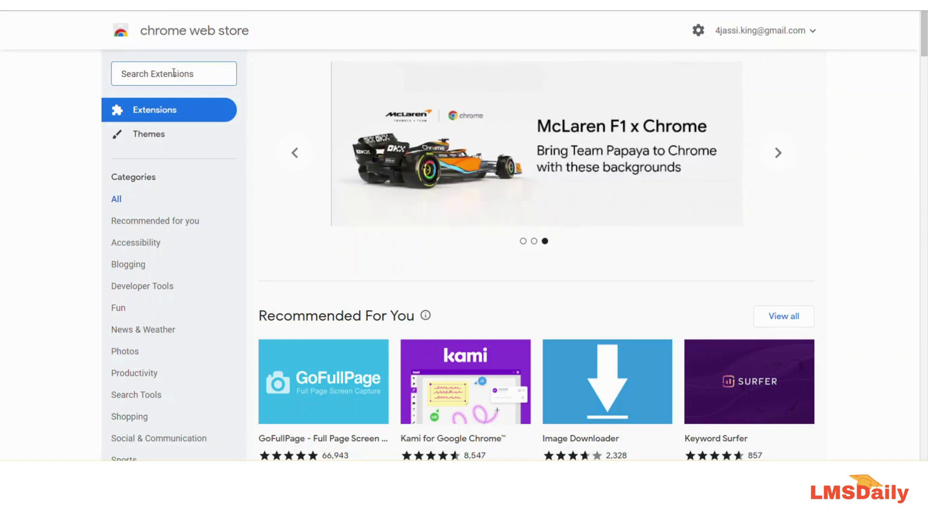
text(save )
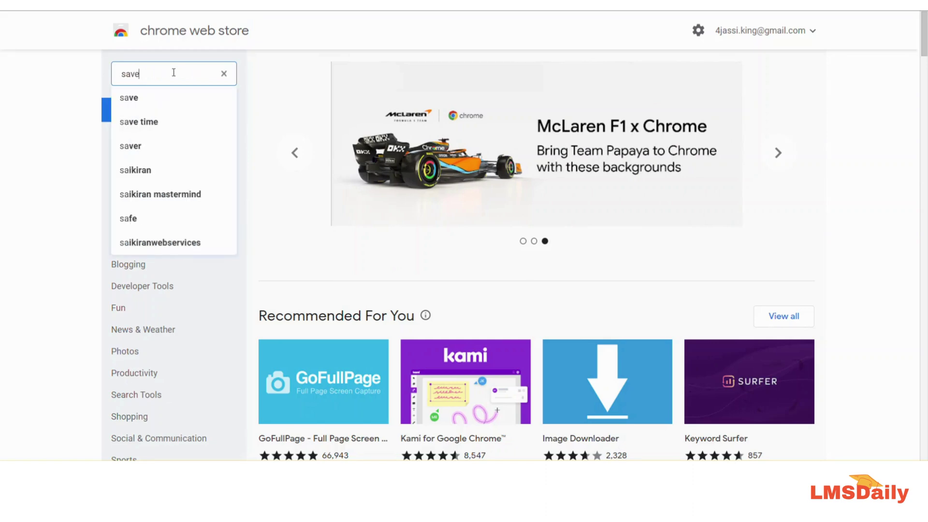
text(imag)
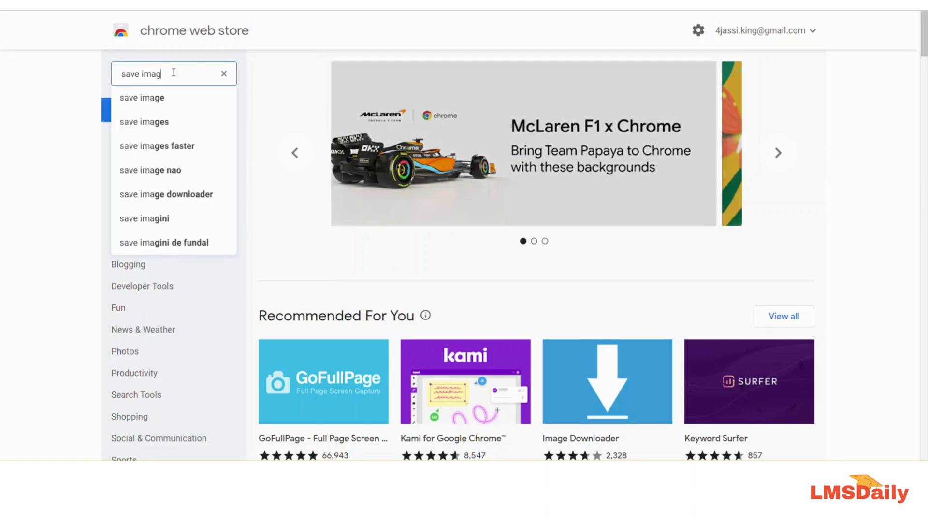
text(e as)
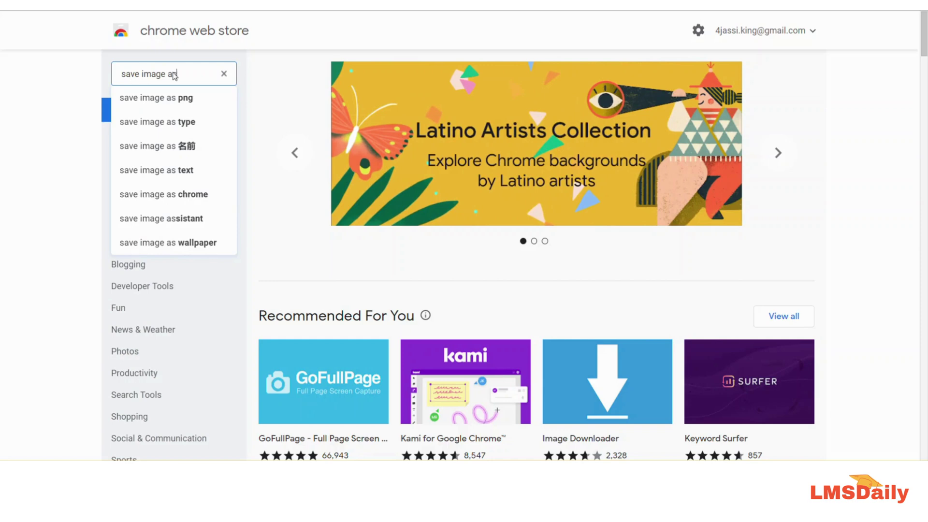
key(Return)
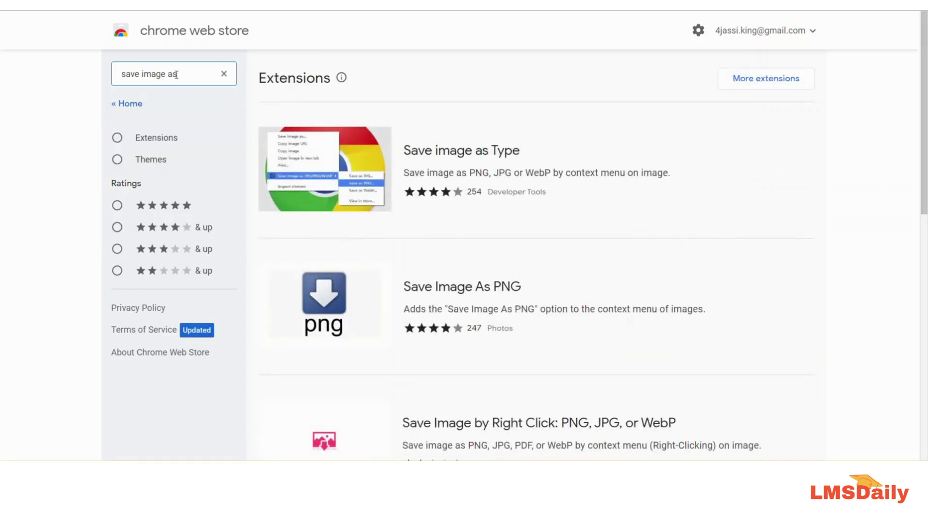
scroll(346, 270, down, 3)
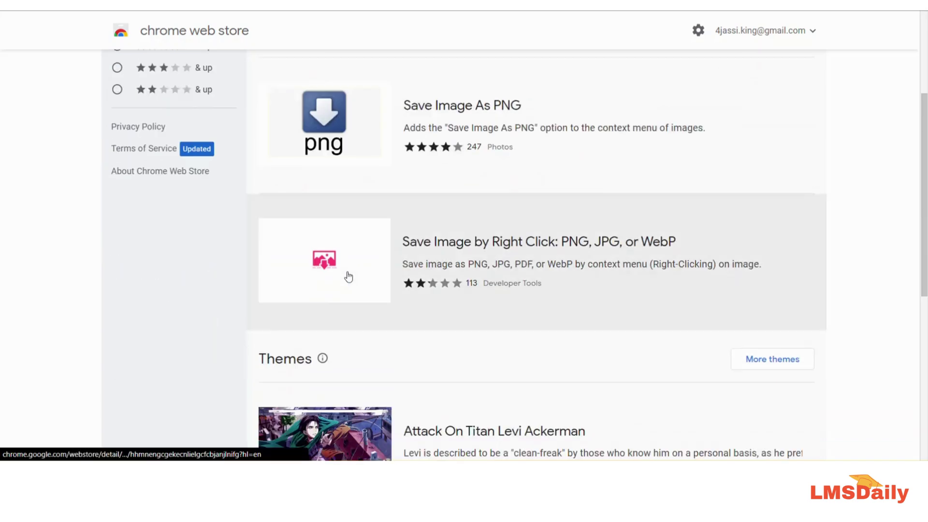
scroll(348, 277, up, 3)
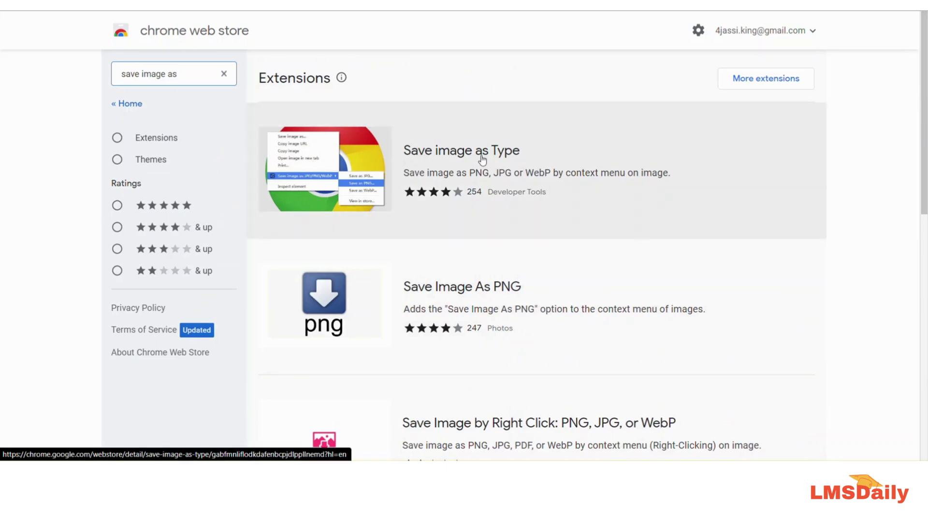
Step: Open the Save image as Type listing and confirm adding the extension to Chrome
click(352, 185)
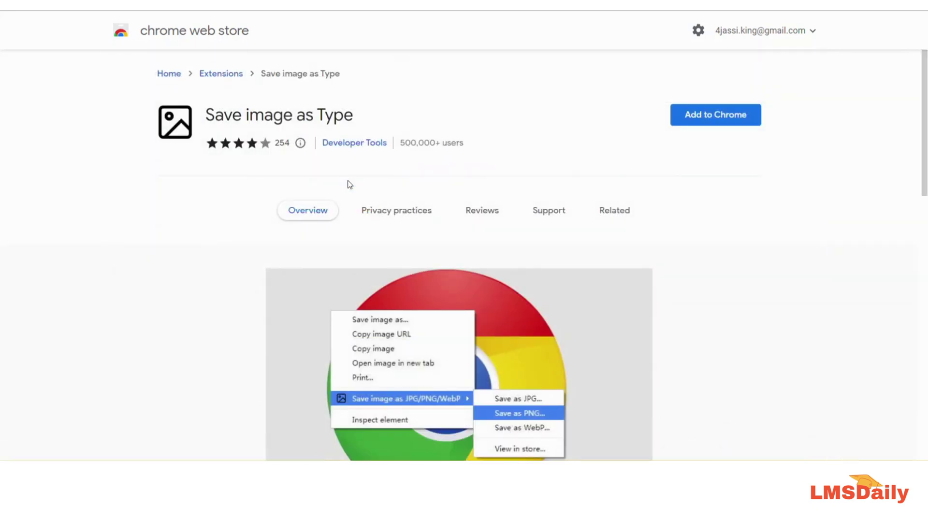
scroll(348, 185, down, 3)
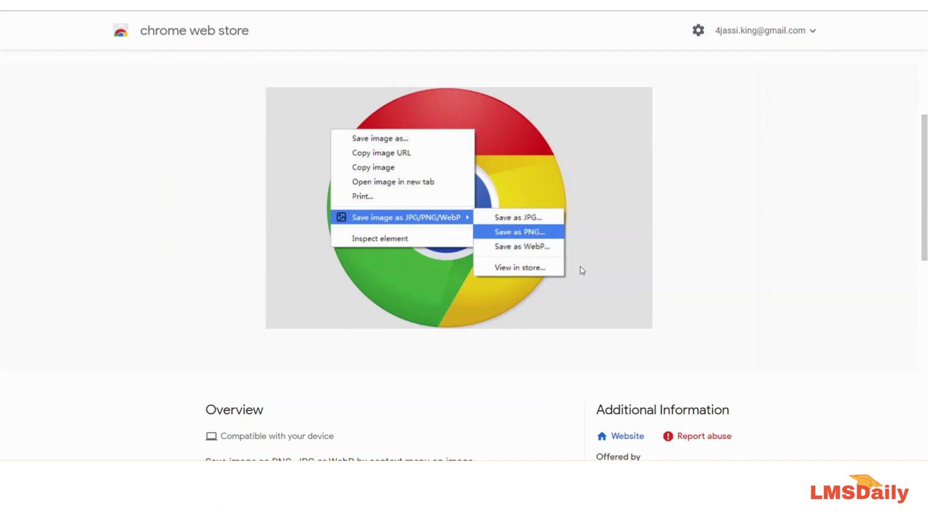
scroll(581, 268, up, 3)
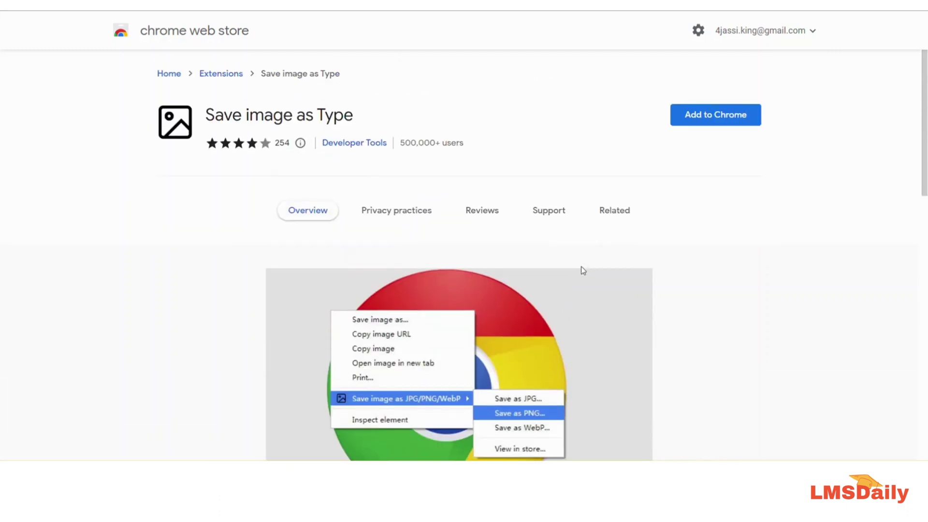
click(692, 120)
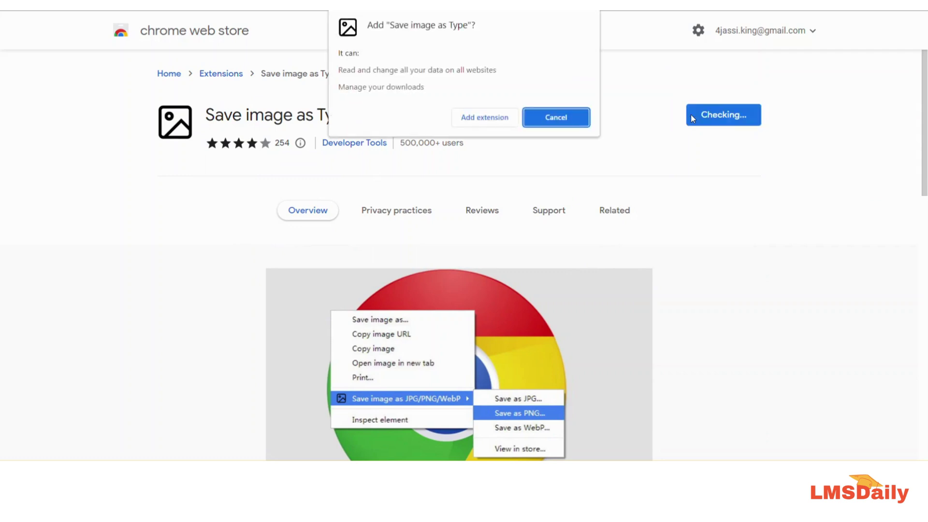
click(514, 121)
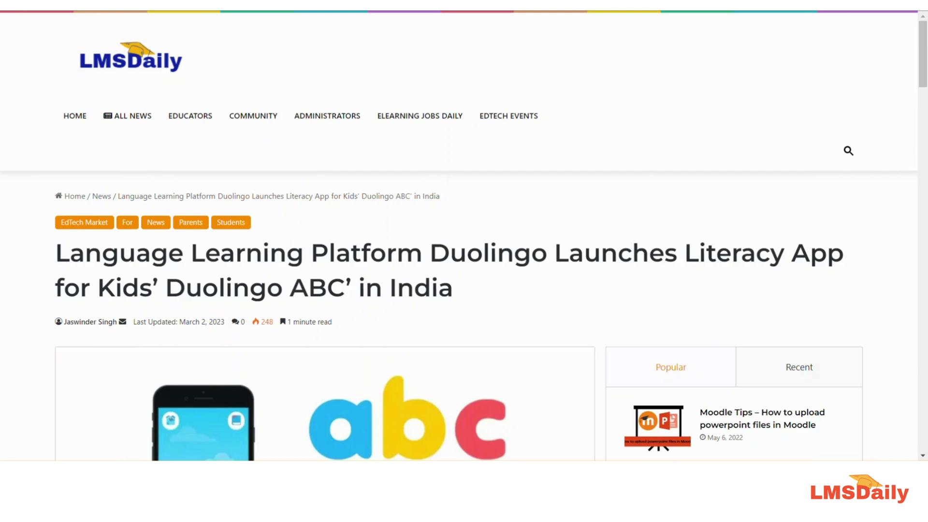
Step: Reload the LMSDaily article and bring up the Duolingo image's context menu
key(F5)
scroll(286, 236, down, 5)
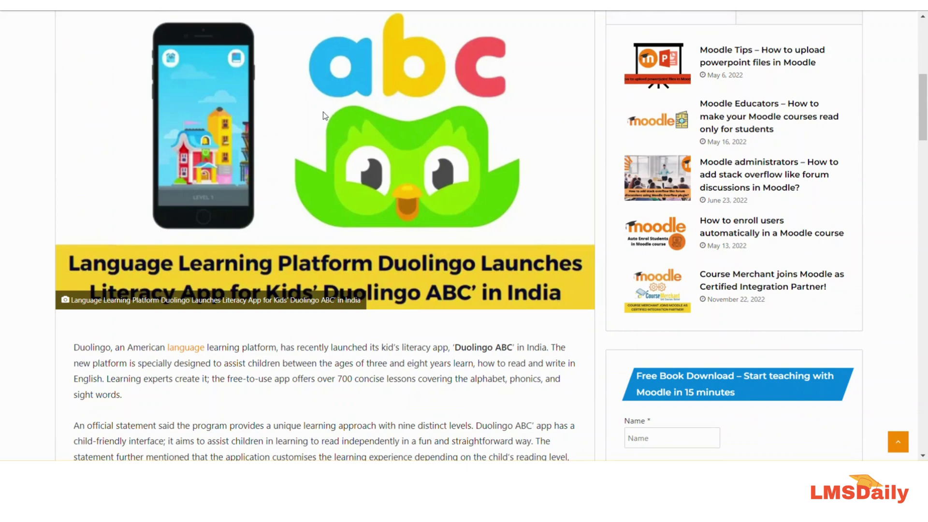
right_click(324, 115)
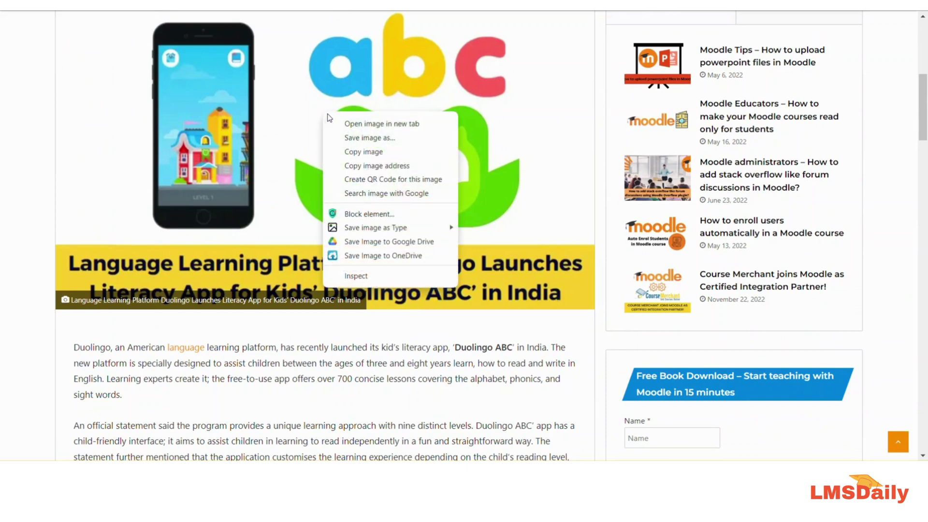